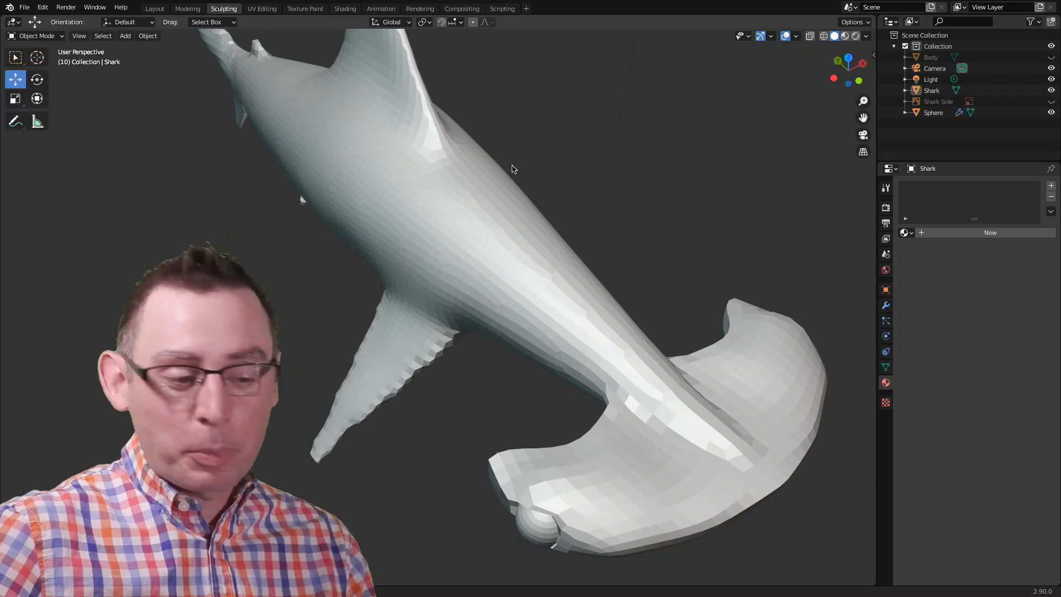
- Select the shark body and add a material slot holding a new material
{"action": "middle_click_drag", "start_coordinate": [551, 101], "coordinate": [455, 237]}
{"action": "left_click", "coordinate": [553, 240]}
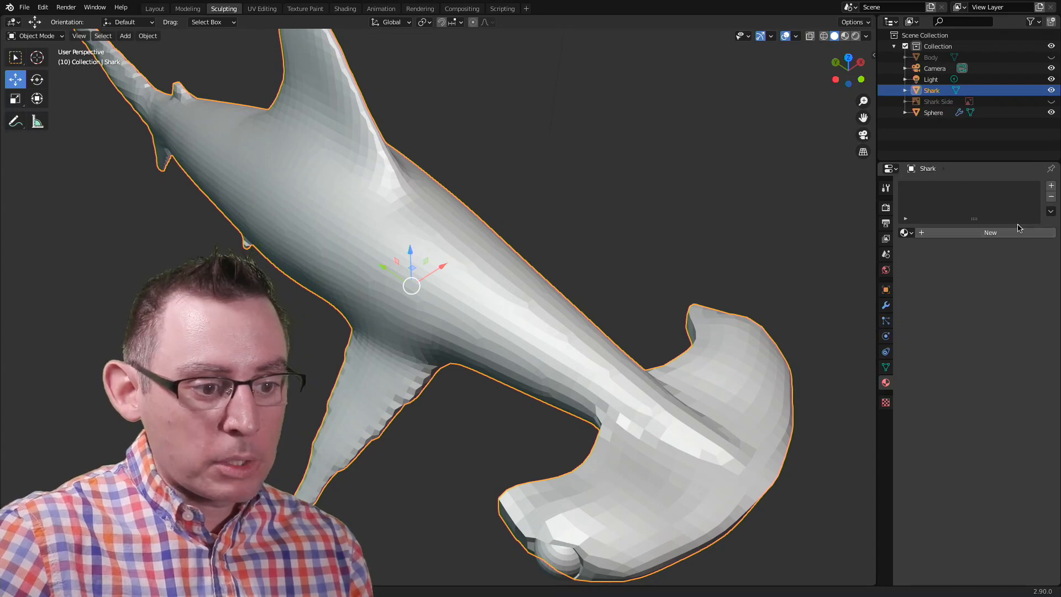
{"action": "left_click", "coordinate": [1052, 185]}
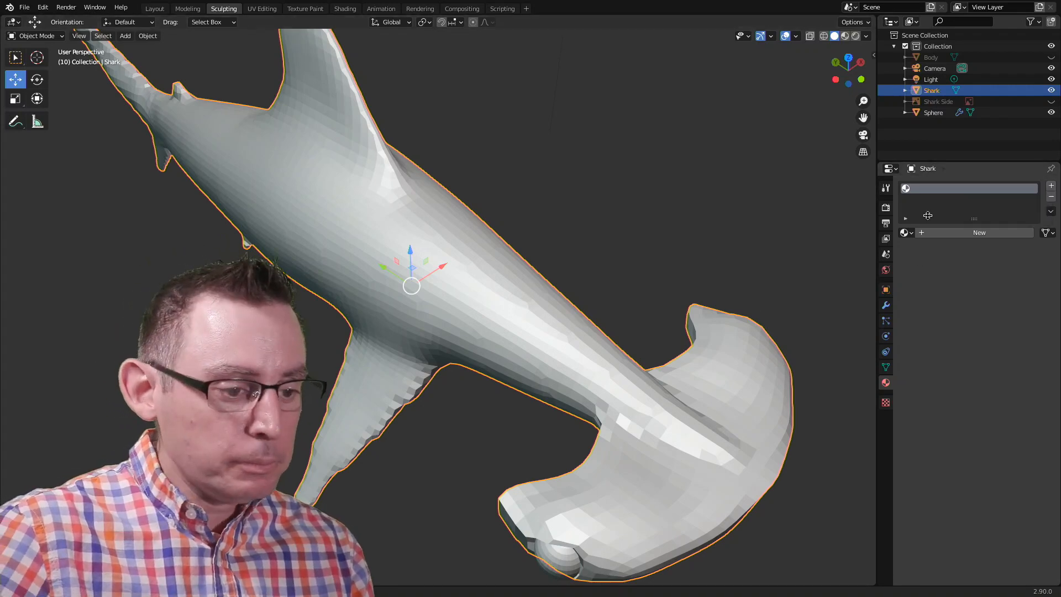
{"action": "left_click", "coordinate": [948, 233]}
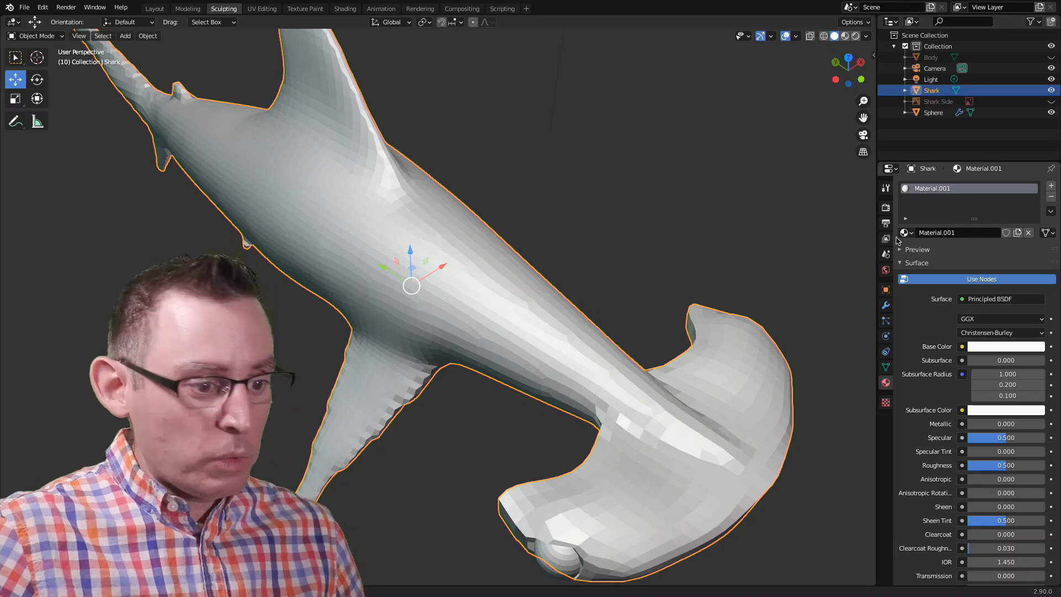
- Rename the shark's new material to "Shark Body"
{"action": "left_click", "coordinate": [961, 232]}
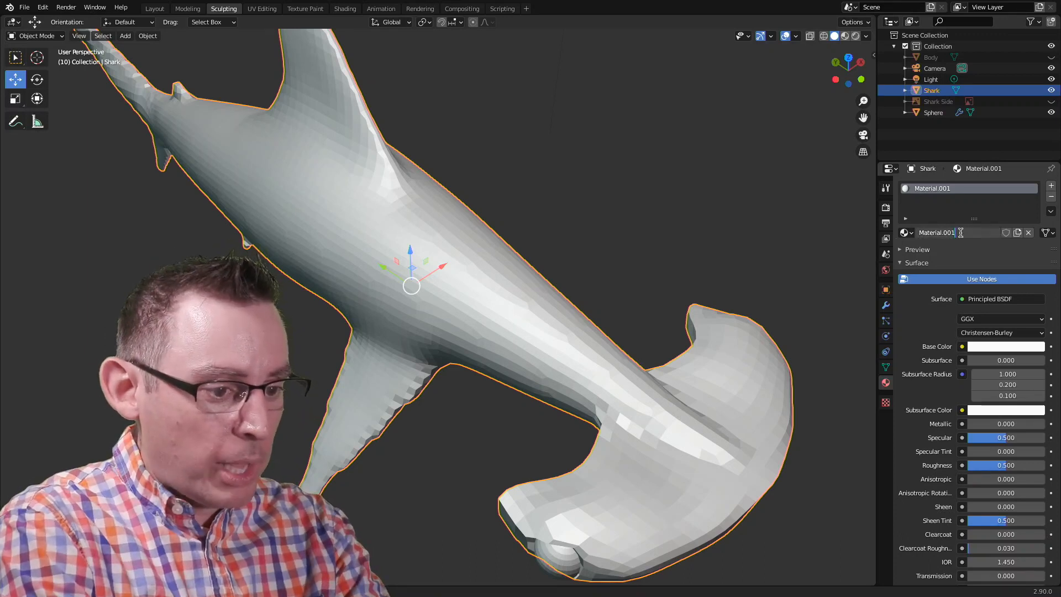
{"action": "key", "text": "BackSpace"}
{"action": "key", "text": "BackSpace"}
{"action": "key", "text": "BackSpace"}
{"action": "key", "text": "BackSpace"}
{"action": "key", "text": "BackSpace"}
{"action": "key", "text": "BackSpace"}
{"action": "key", "text": "BackSpace"}
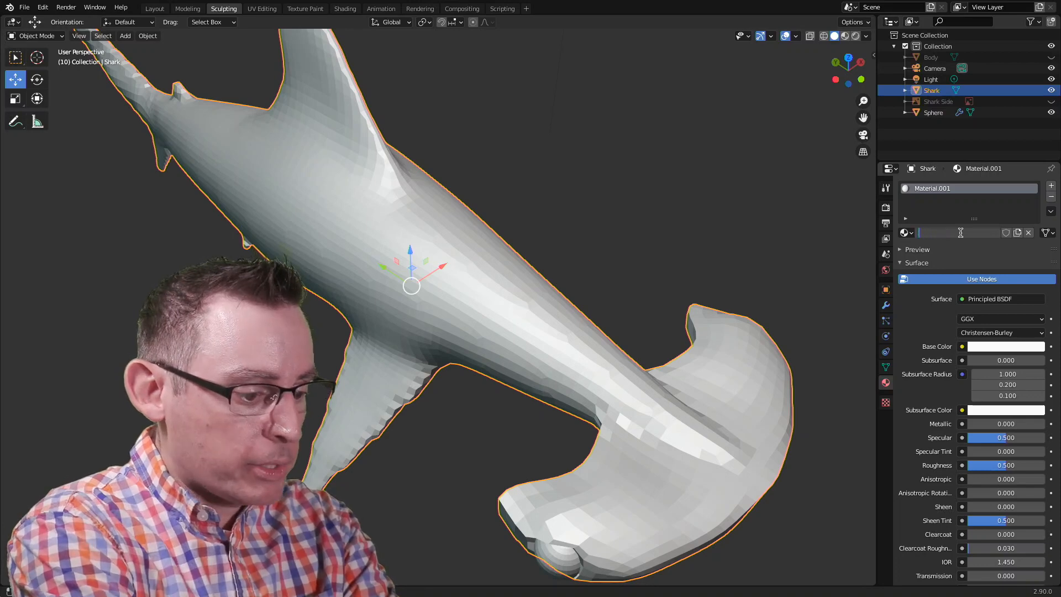
{"action": "type", "text": "Shark BOd"}
{"action": "key", "text": "BackSpace"}
{"action": "key", "text": "BackSpace"}
{"action": "key", "text": "BackSpace"}
{"action": "key", "text": "BackSpace"}
{"action": "type", "text": "ody"}
{"action": "key", "text": "Return"}
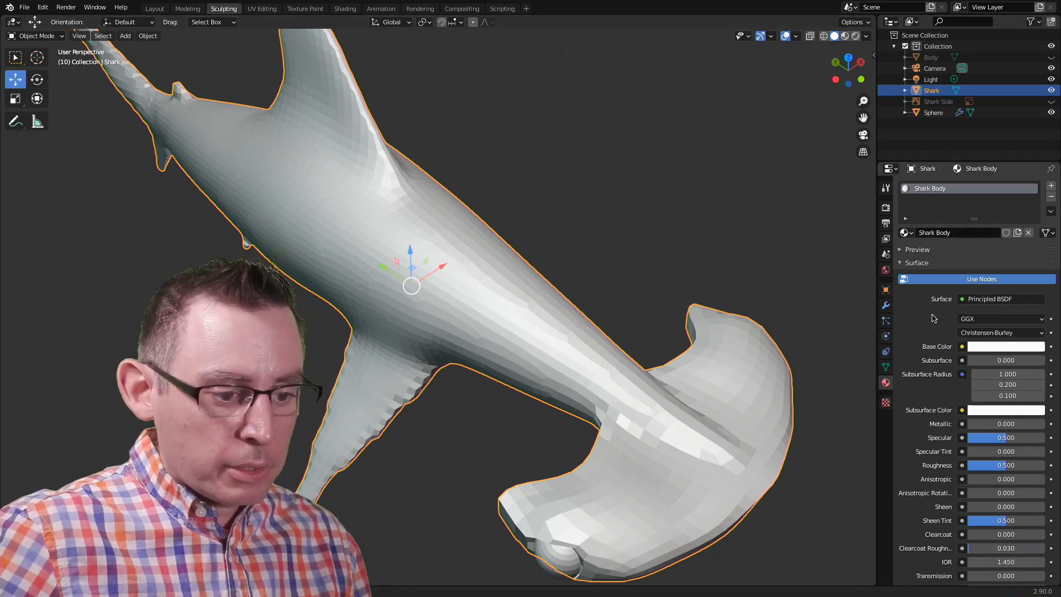
- Set the Shark Body material's base color to bright red, about HSV 0.988, 1.000, 0.906, and deselect the shark
{"action": "left_click", "coordinate": [987, 348]}
{"action": "left_click", "coordinate": [1024, 230]}
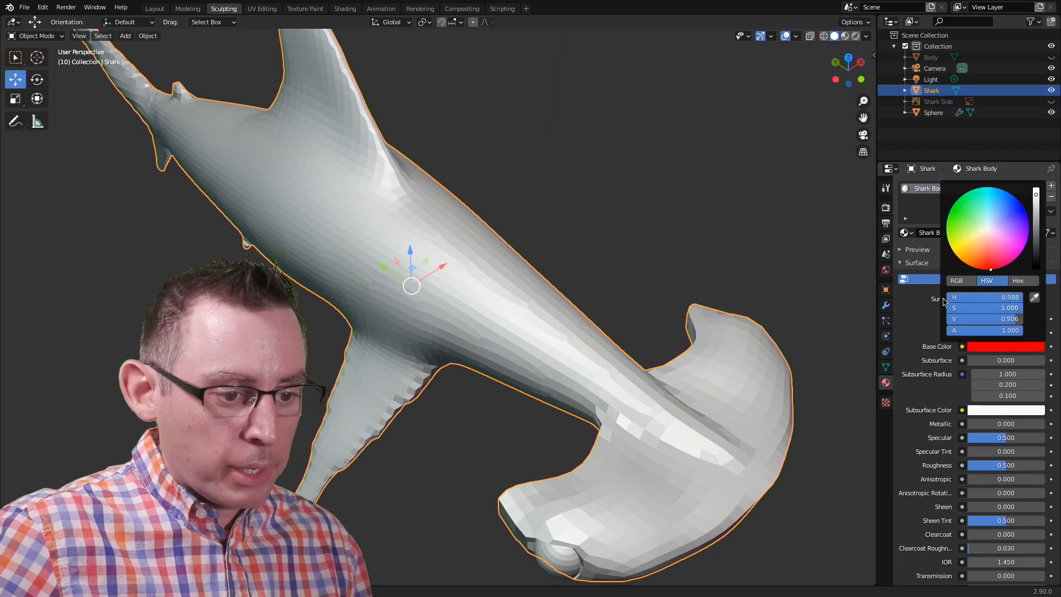
{"action": "left_click", "coordinate": [785, 276]}
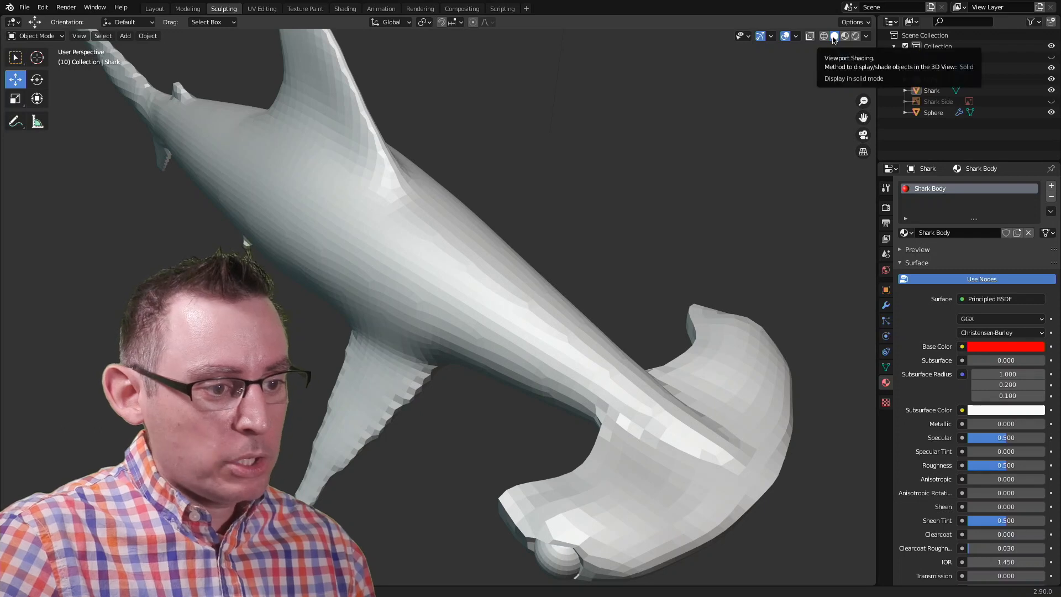
- Check the solid shading options and switch the viewport to Material Preview shading
{"action": "left_click", "coordinate": [867, 36]}
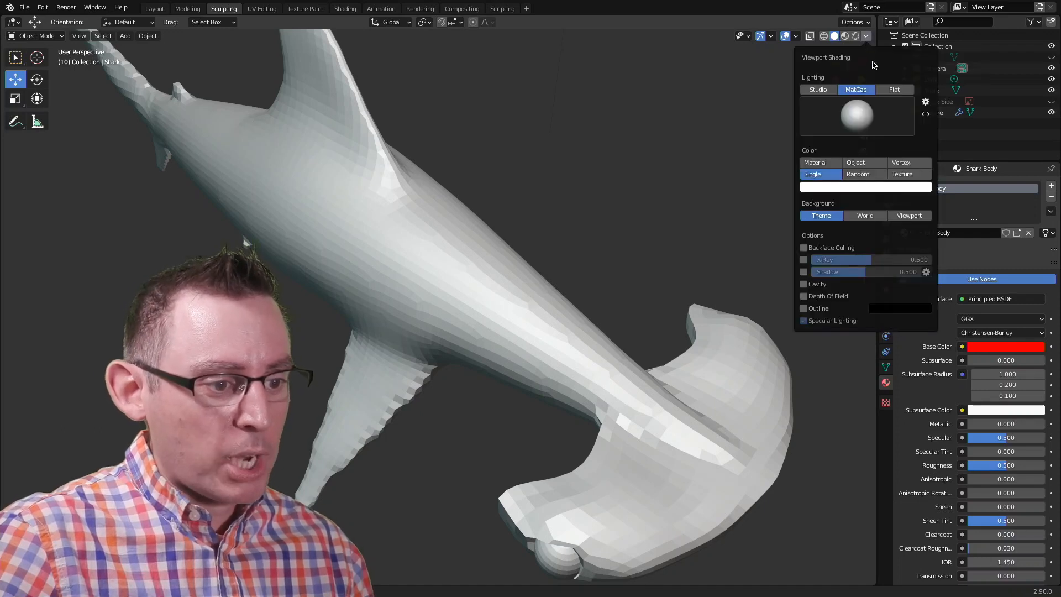
{"action": "left_click", "coordinate": [856, 115]}
{"action": "left_click", "coordinate": [801, 152]}
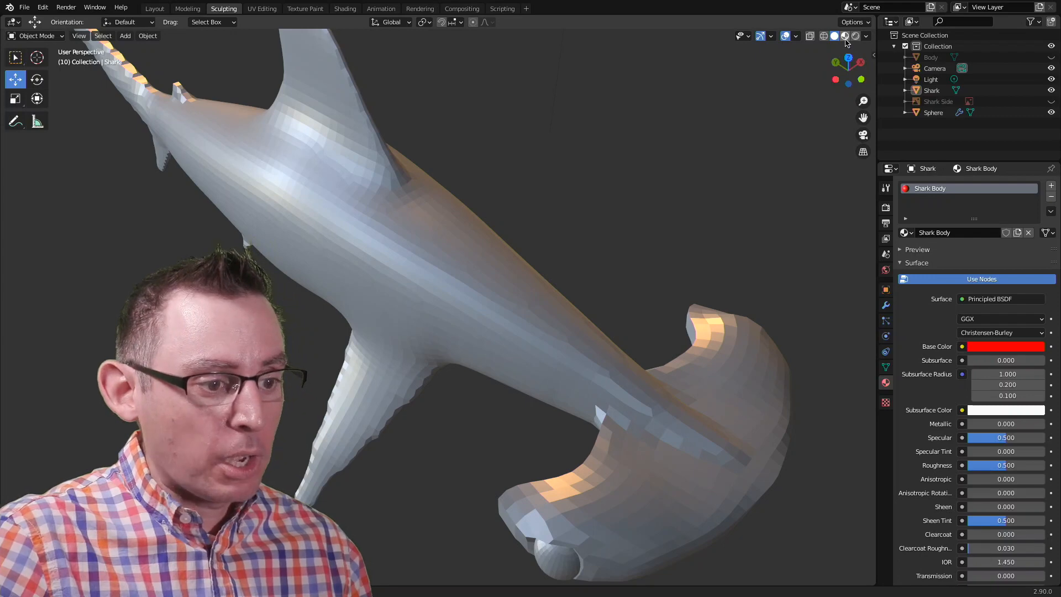
{"action": "left_click", "coordinate": [845, 37]}
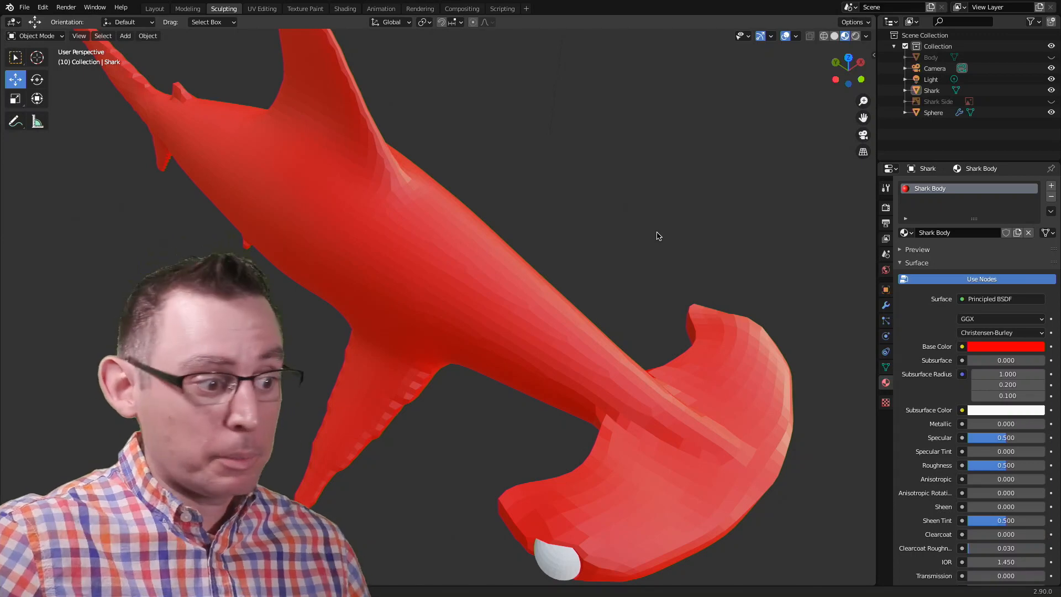
- Change the Shark Body material's base color to purple
{"action": "left_click", "coordinate": [986, 353]}
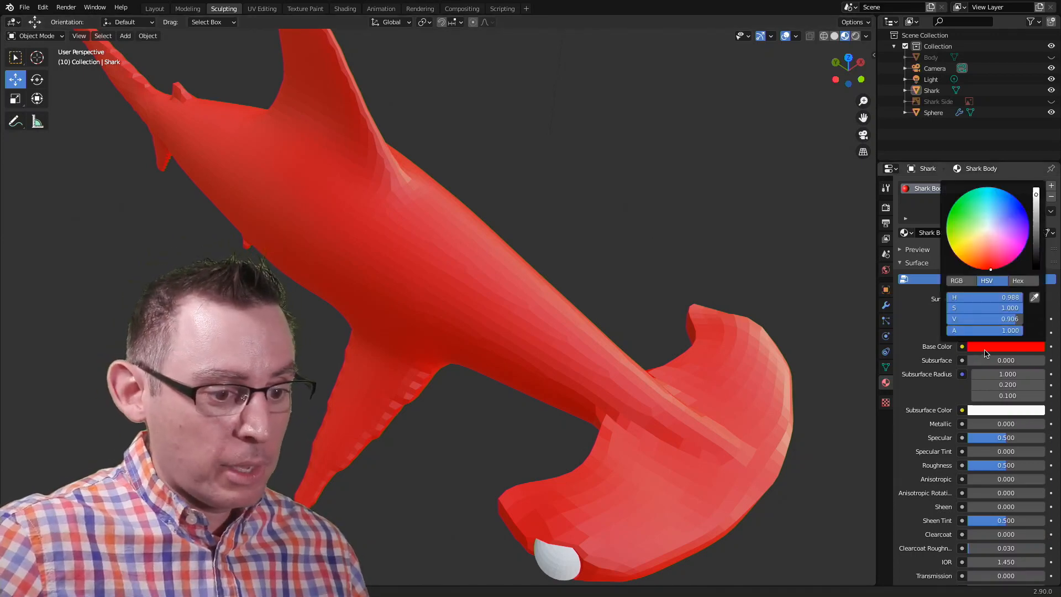
{"action": "left_click_drag", "start_coordinate": [1006, 232], "coordinate": [1016, 231]}
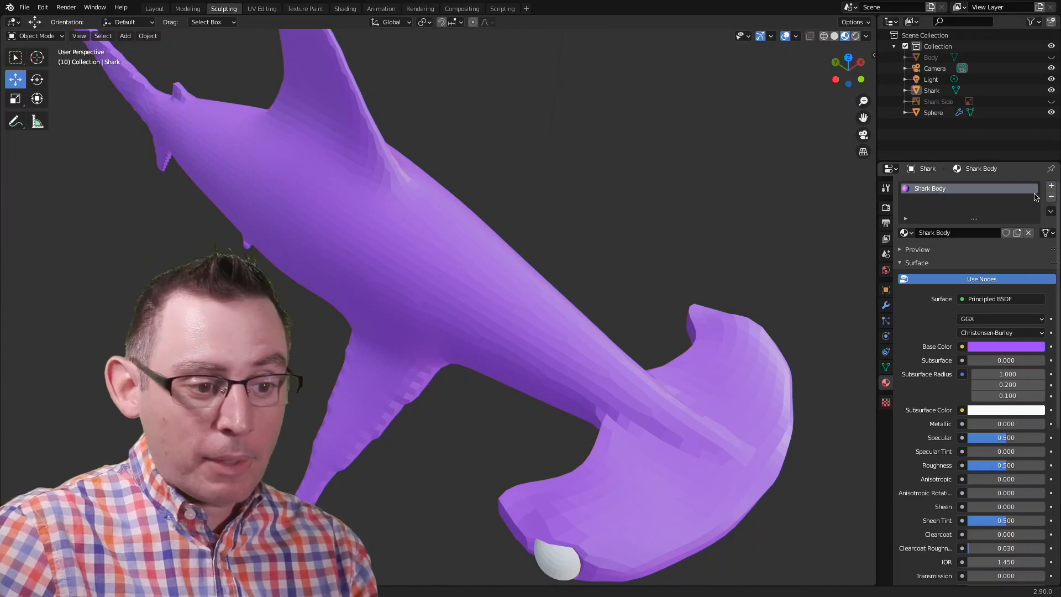
- Add a second material slot with a new material named "Red Skim" and set its base color to red
{"action": "left_click", "coordinate": [1051, 187]}
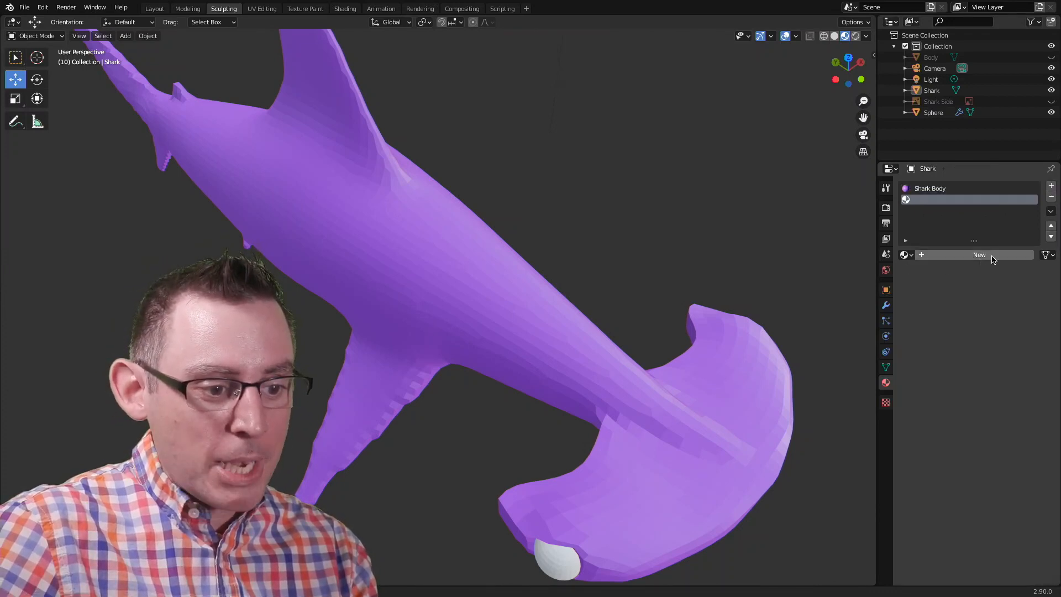
{"action": "left_click", "coordinate": [979, 255]}
{"action": "left_click", "coordinate": [962, 255]}
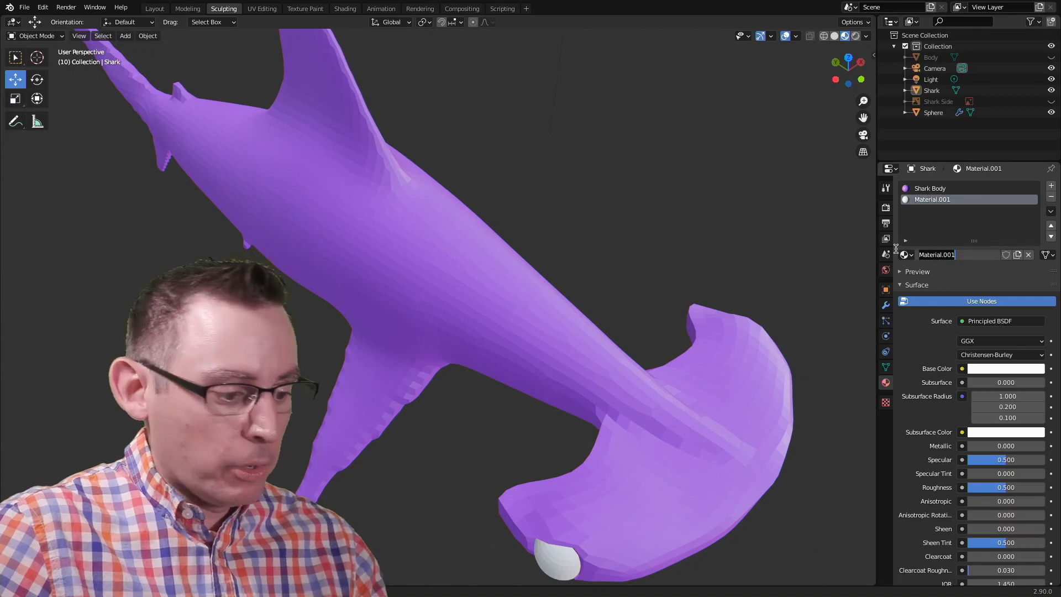
{"action": "type", "text": "Red Skin"}
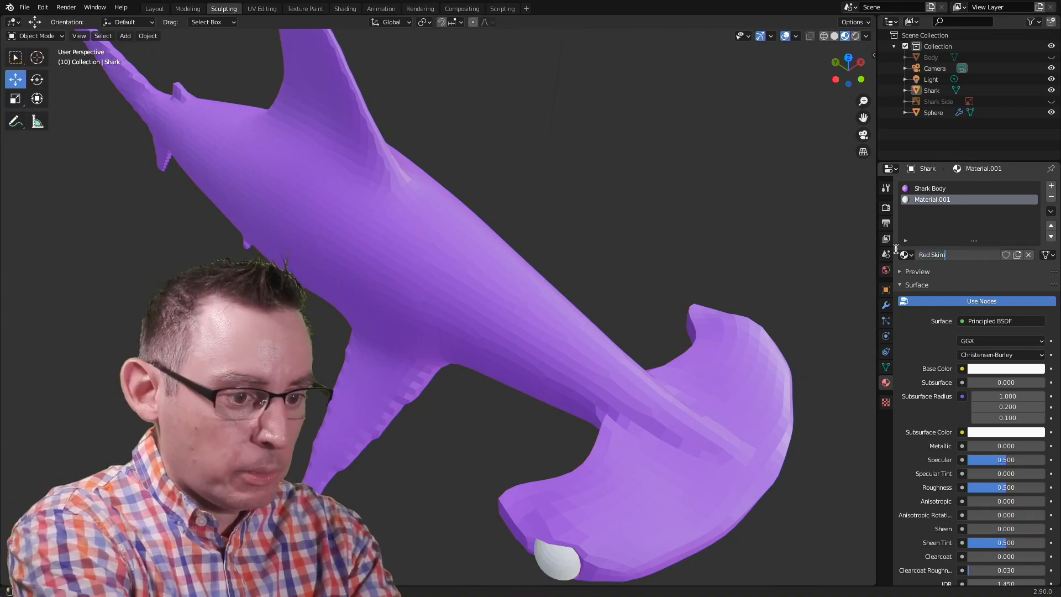
{"action": "key", "text": "Return"}
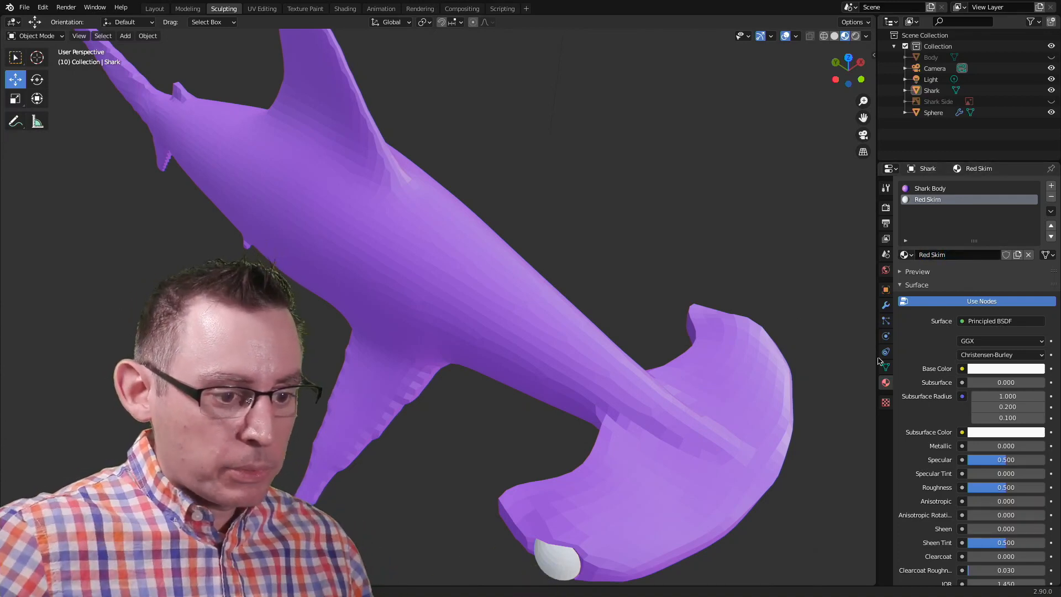
{"action": "left_click", "coordinate": [989, 368]}
{"action": "left_click", "coordinate": [988, 275]}
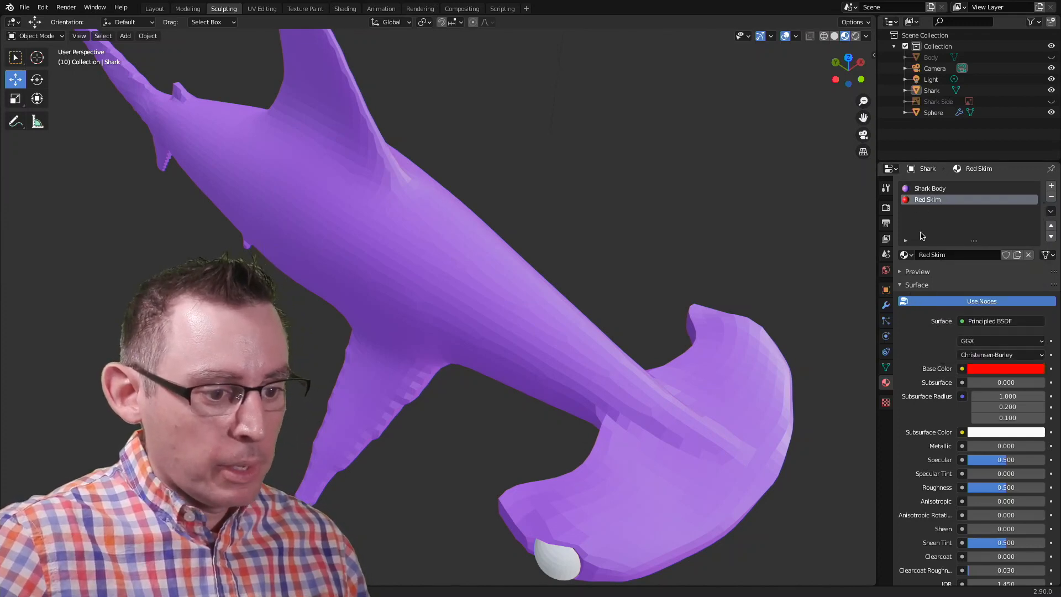
- Compare the surface settings of the Shark Body and Red Skim materials by alternating between their slots
{"action": "left_click", "coordinate": [929, 190]}
{"action": "left_click", "coordinate": [931, 199]}
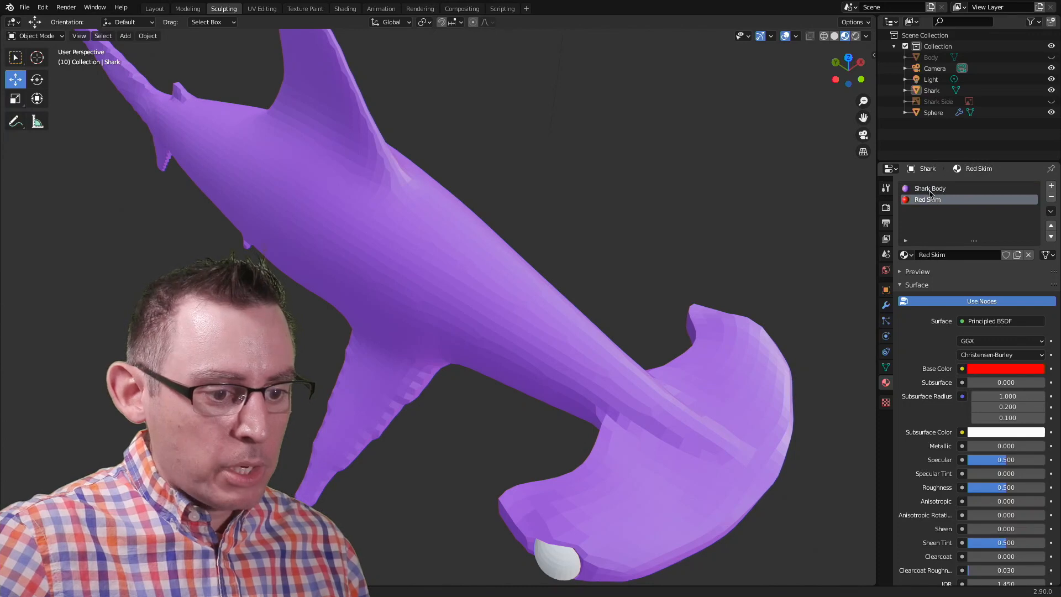
{"action": "left_click", "coordinate": [931, 191]}
{"action": "left_click", "coordinate": [932, 199]}
{"action": "left_click", "coordinate": [934, 192]}
{"action": "left_click", "coordinate": [934, 199]}
{"action": "left_click", "coordinate": [935, 191]}
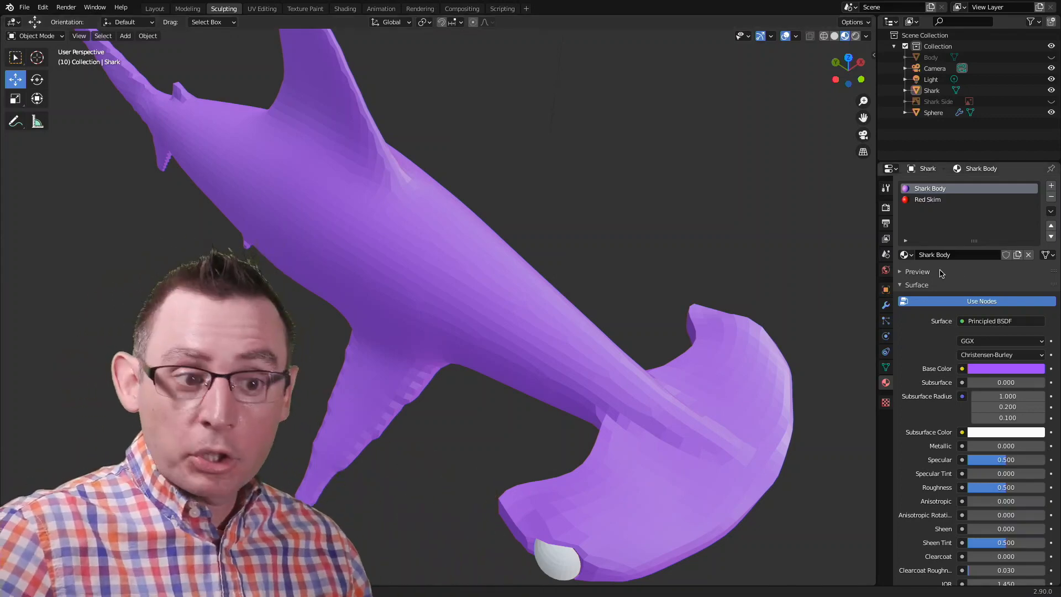
- Make Red Skim the active material slot and switch the shark to Edit Mode
{"action": "left_click", "coordinate": [933, 200]}
{"action": "middle_click_drag", "start_coordinate": [692, 237], "coordinate": [673, 253]}
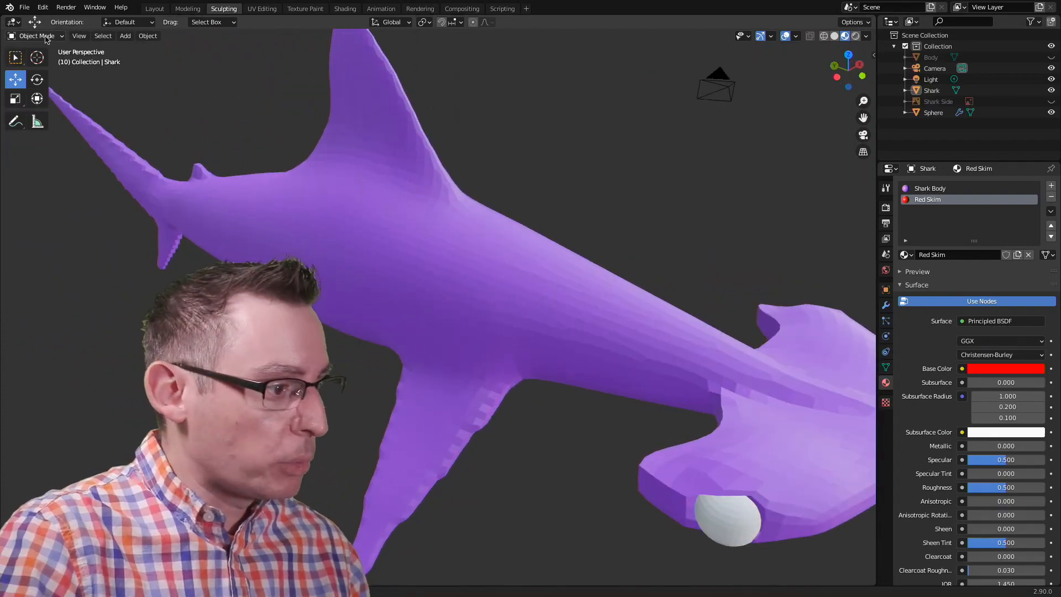
{"action": "left_click", "coordinate": [35, 36]}
{"action": "left_click", "coordinate": [44, 60]}
{"action": "left_click", "coordinate": [49, 37]}
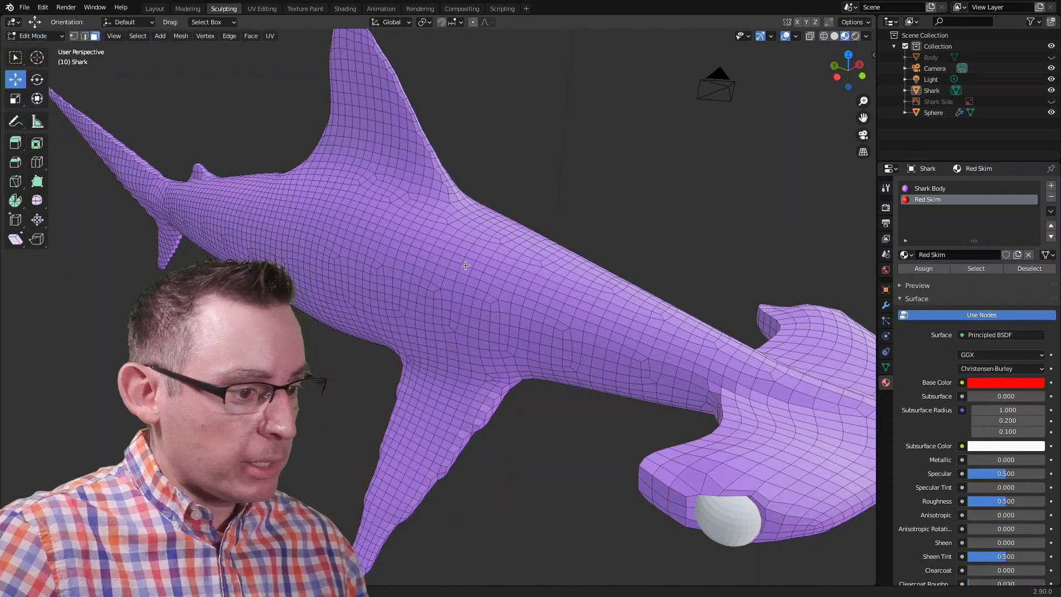
- Assign the Red Skim material to a roughly square patch of faces on the shark's side above the pectoral fin, then clear the selection
{"action": "left_click_drag", "start_coordinate": [460, 258], "coordinate": [552, 334]}
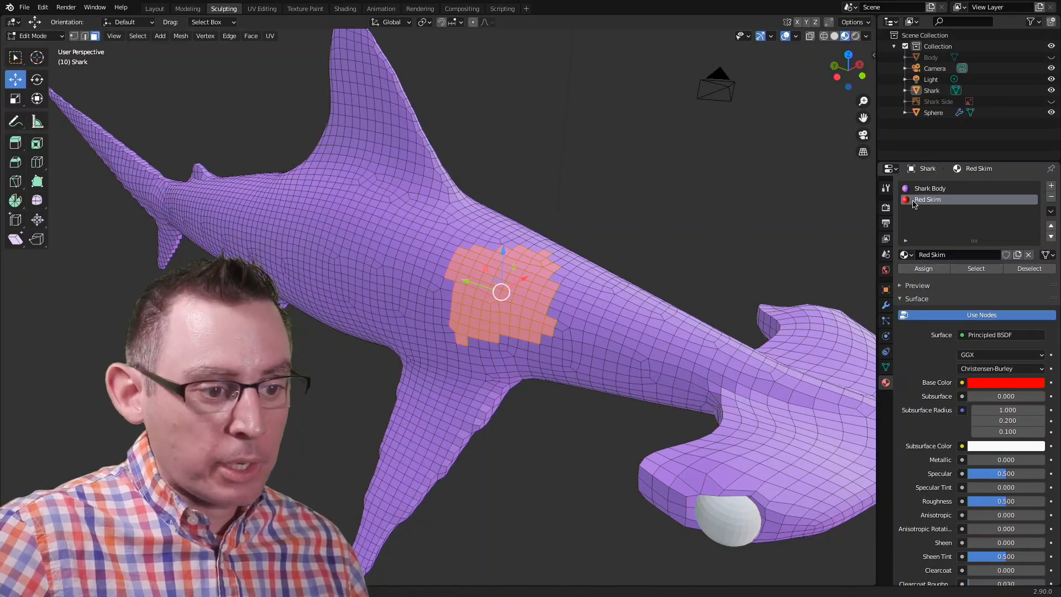
{"action": "left_click", "coordinate": [923, 268]}
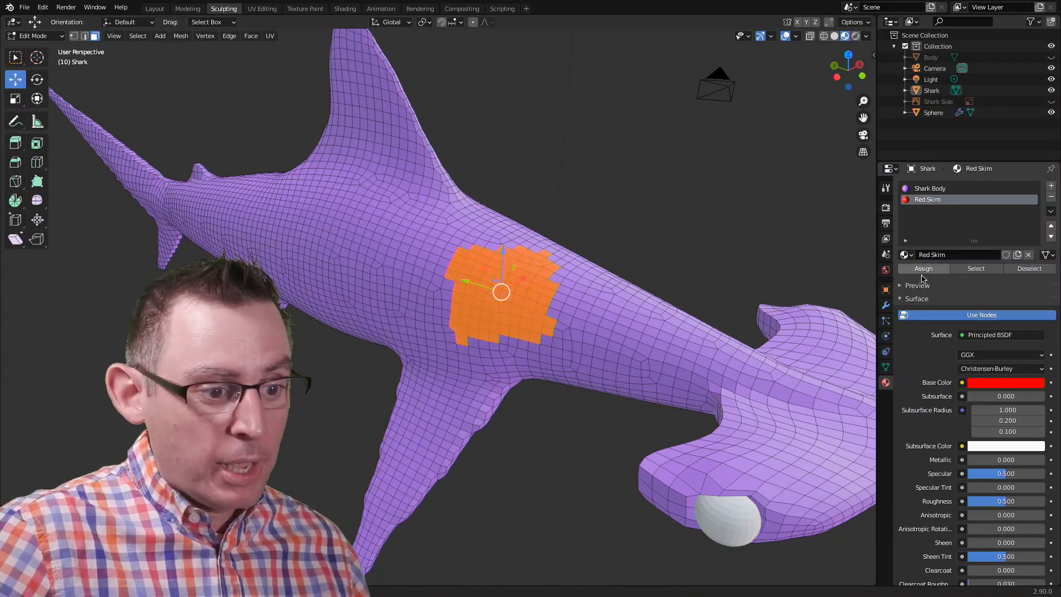
{"action": "left_click", "coordinate": [712, 257]}
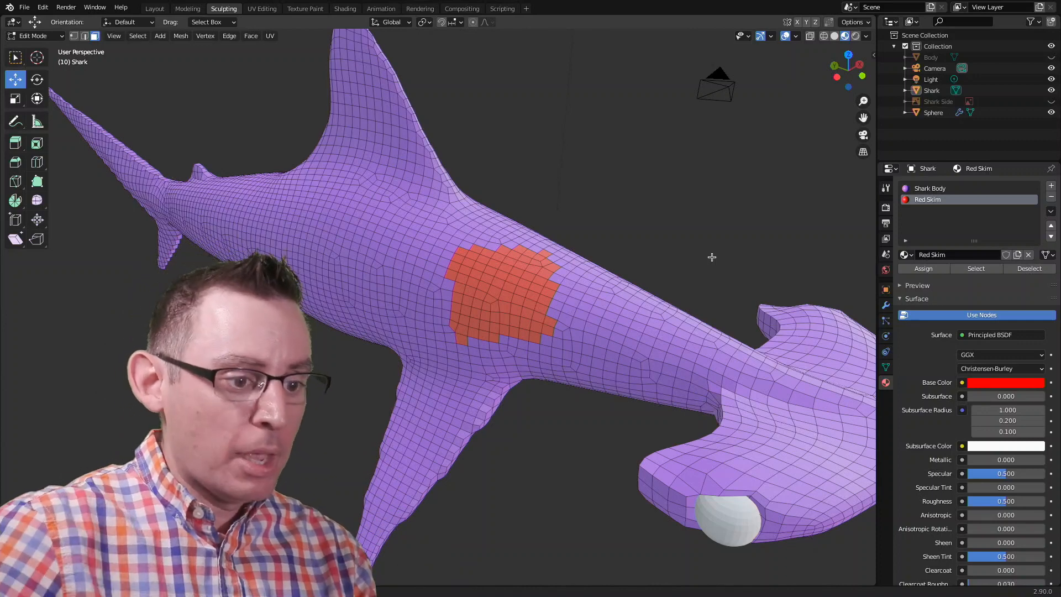
- Set the Shark Body material's base color to a saturated blue and make Red Skim the active slot again
{"action": "left_click", "coordinate": [934, 189]}
{"action": "left_click", "coordinate": [990, 384]}
{"action": "left_click", "coordinate": [1006, 249]}
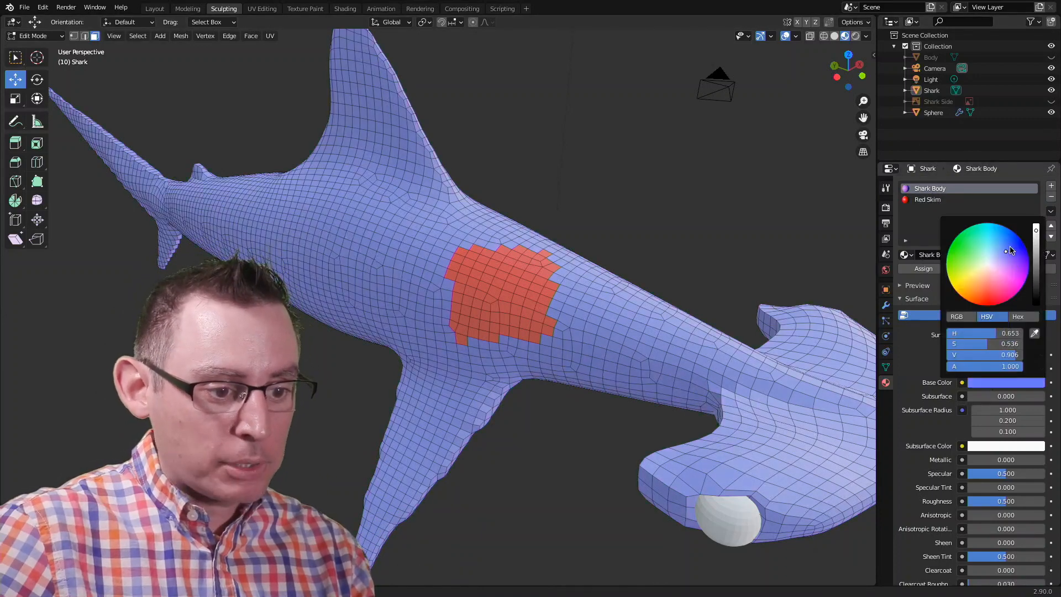
{"action": "left_click", "coordinate": [929, 200]}
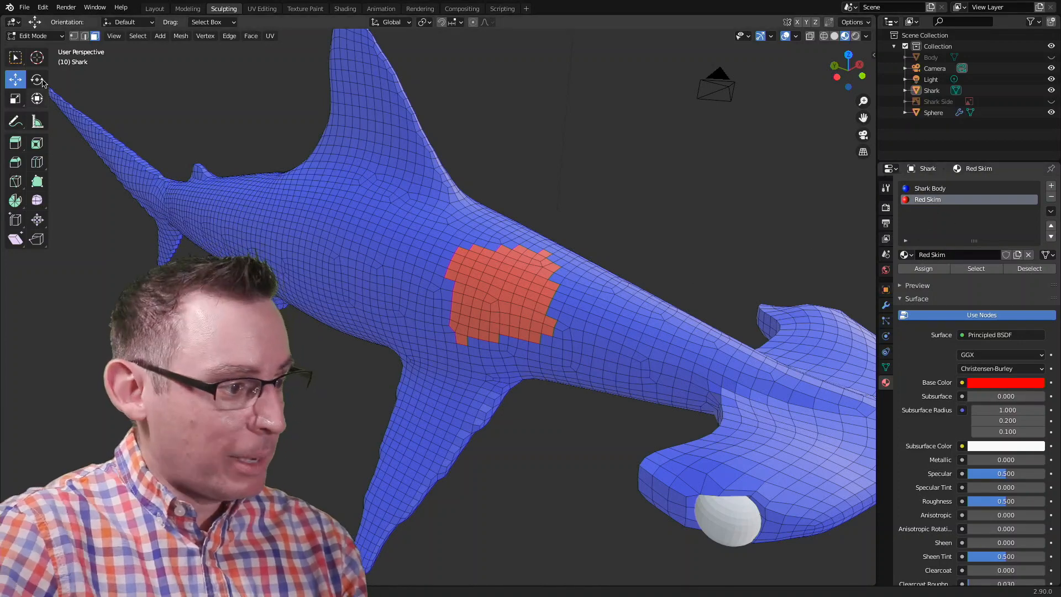
{"action": "left_click", "coordinate": [923, 269]}
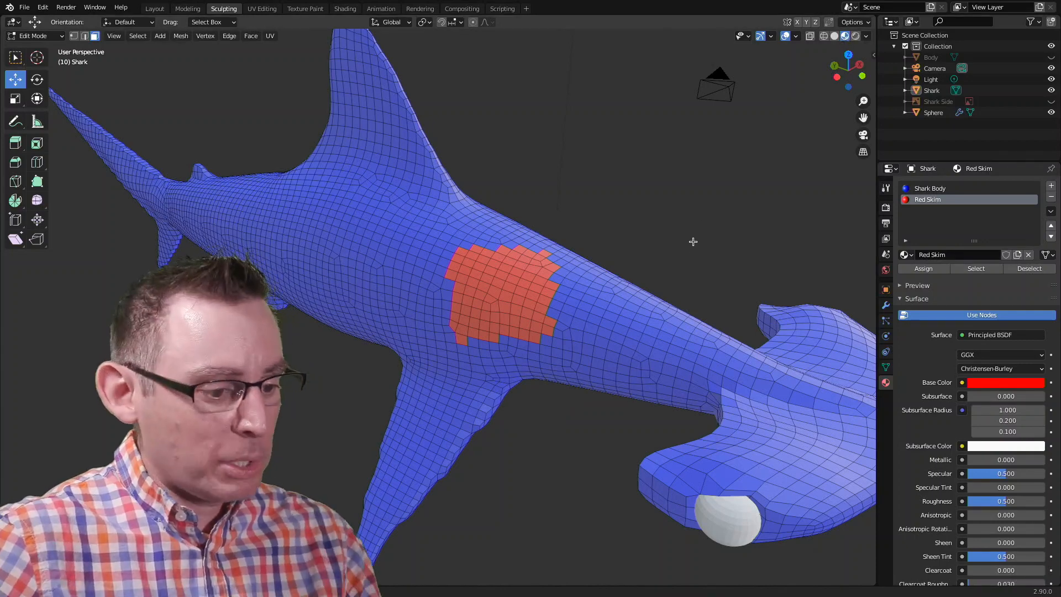
- Return the shark to Object Mode with the whole model in view
{"action": "middle_click_drag", "start_coordinate": [701, 242], "coordinate": [604, 230]}
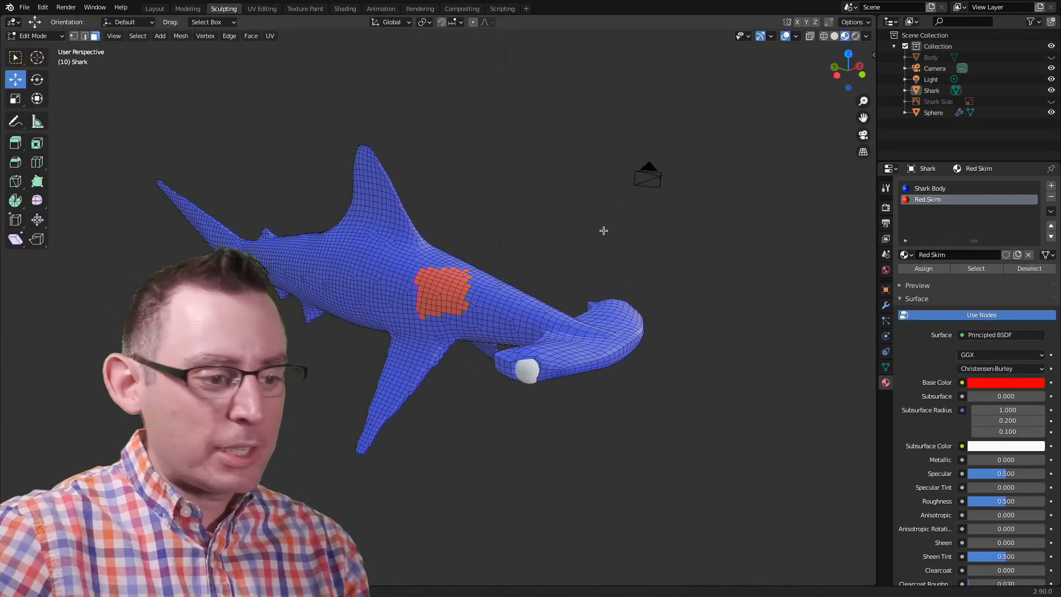
{"action": "left_click", "coordinate": [44, 37]}
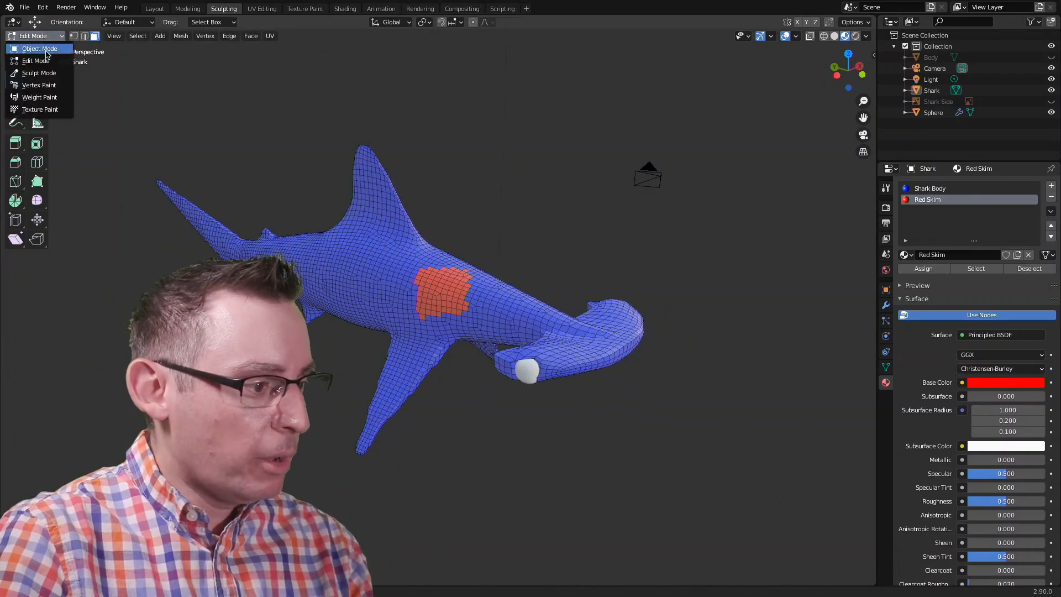
{"action": "left_click", "coordinate": [39, 49]}
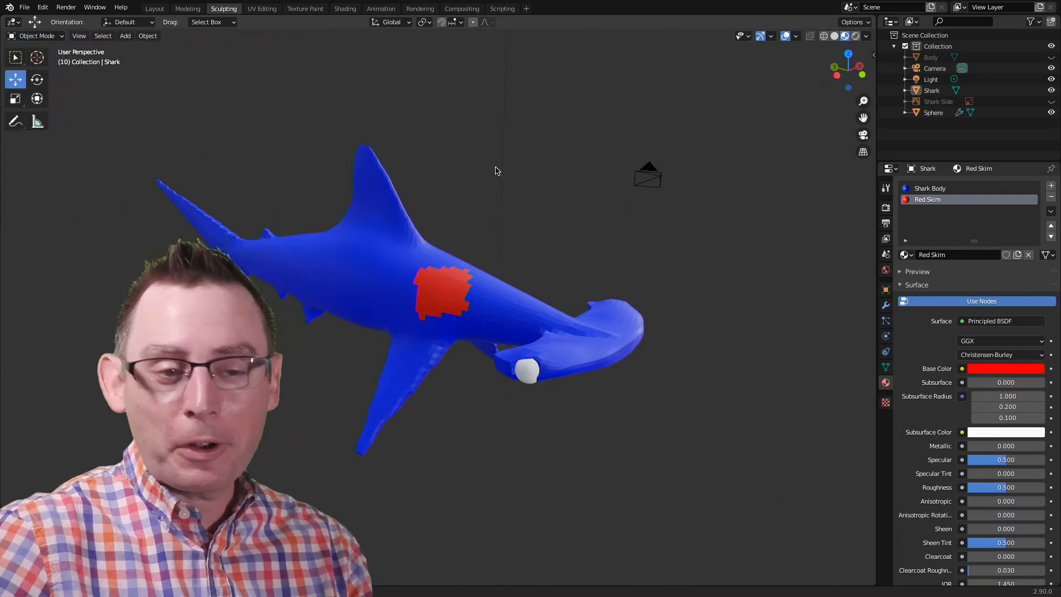